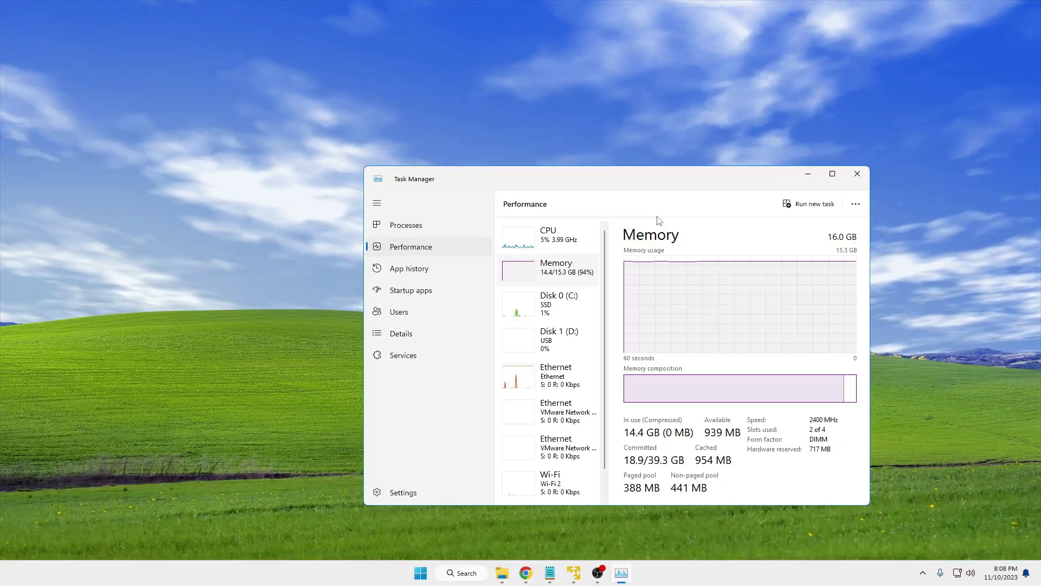
Step: Launch an administrator Command Prompt, run DISM /Online /Cleanup-Image /RestoreHealth and minimise it
click(856, 173)
click(487, 577)
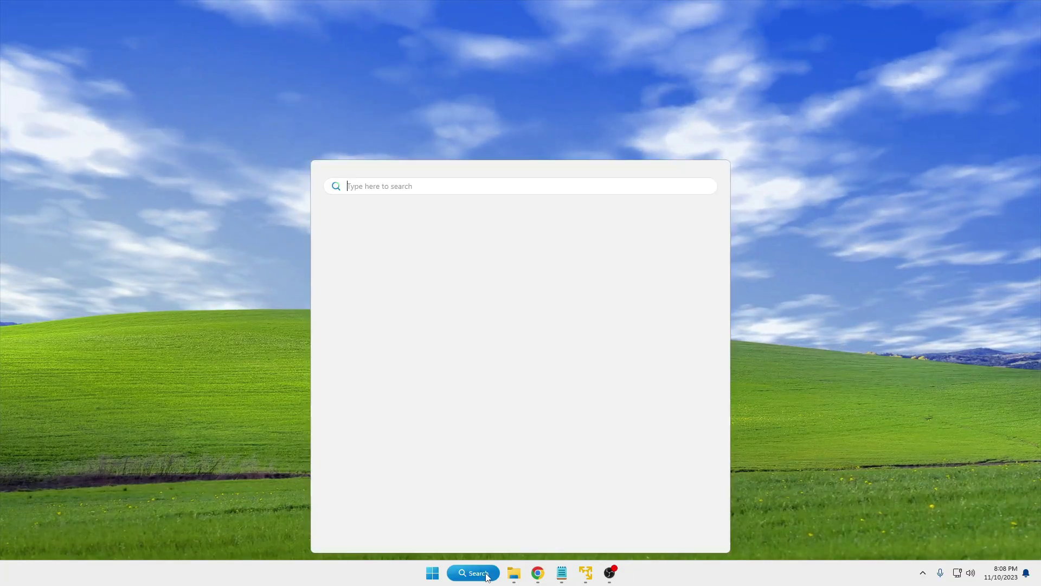
text(cmd)
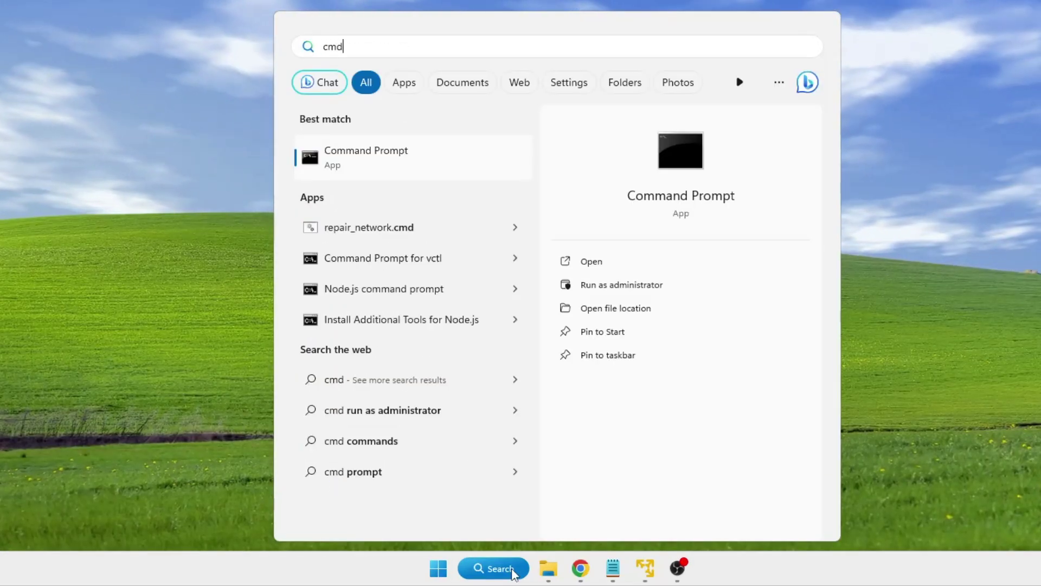
right_click(402, 161)
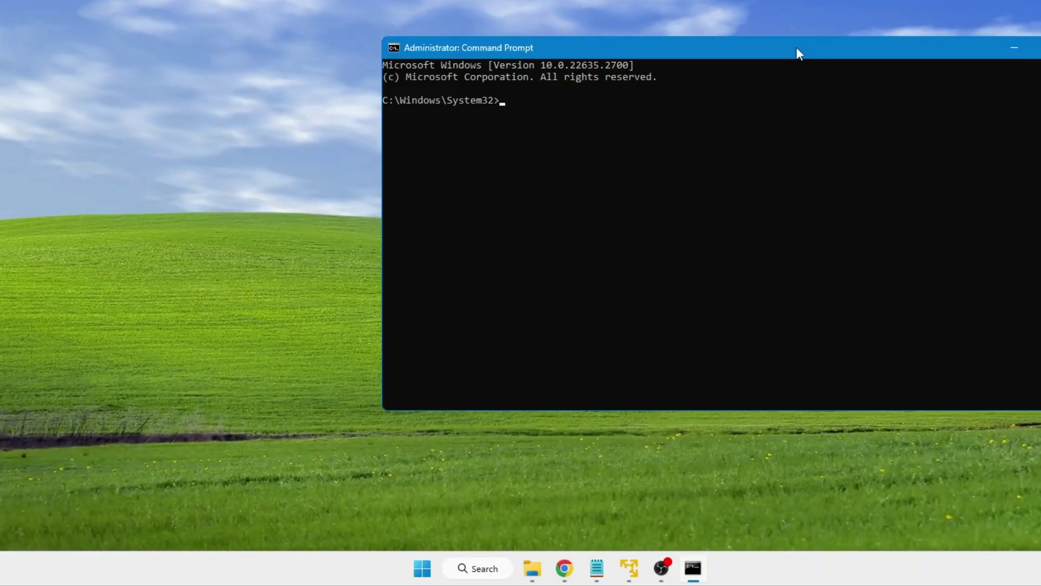
text(DISM /Online /Cleanup-Image /RestoreHealth)
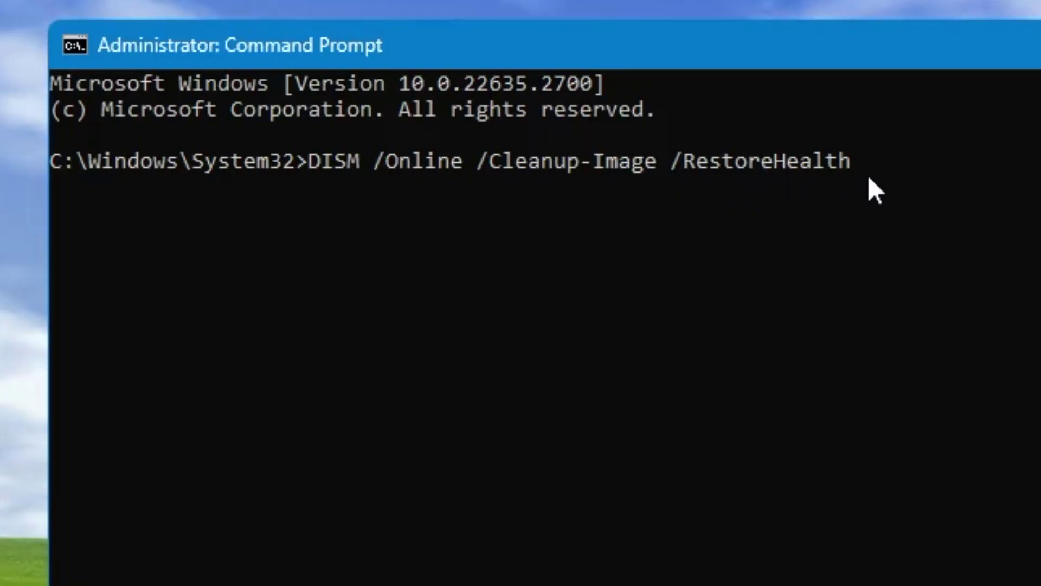
key(Return)
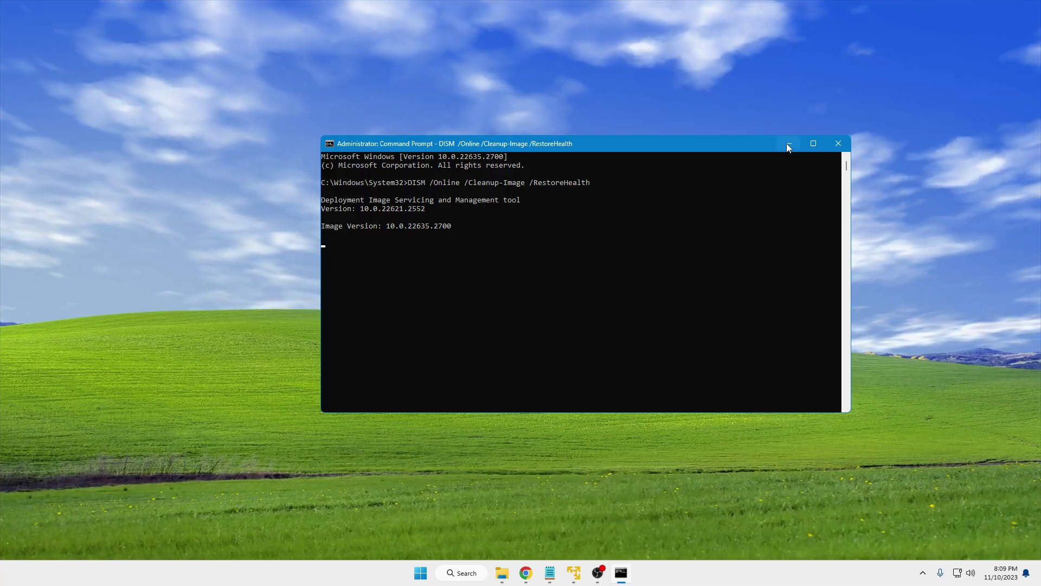
click(791, 143)
Step: Bring up System Properties via sysdm.cpl and move the dialog to the upper centre
click(467, 573)
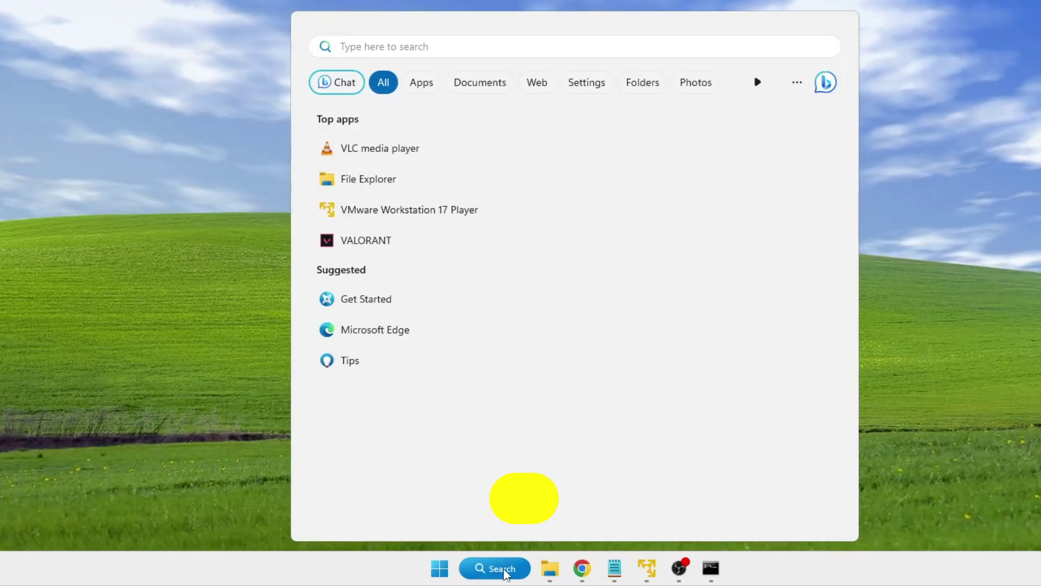
text(sy)
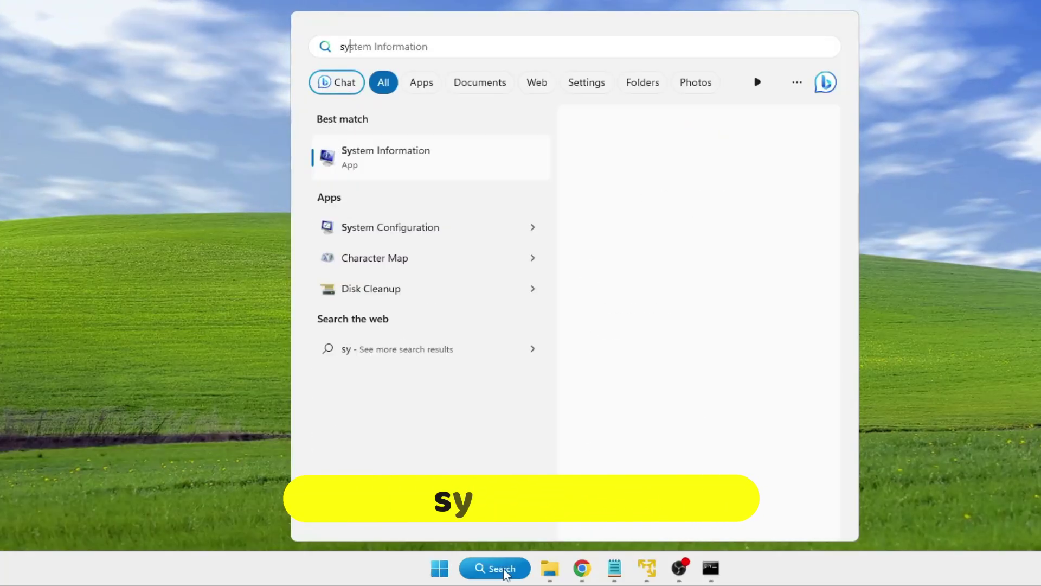
text(sdm.)
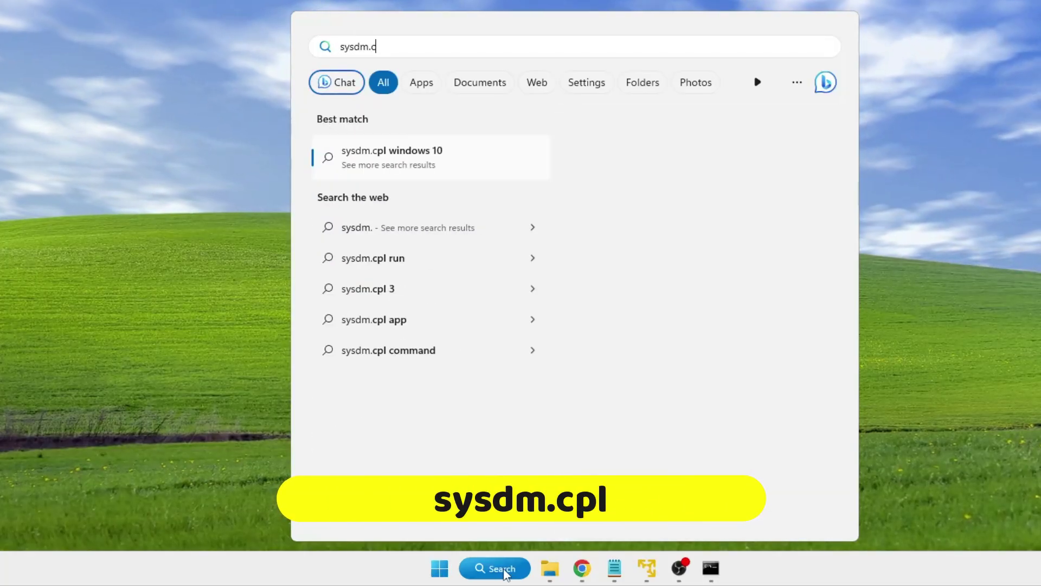
text(cpl)
key(Return)
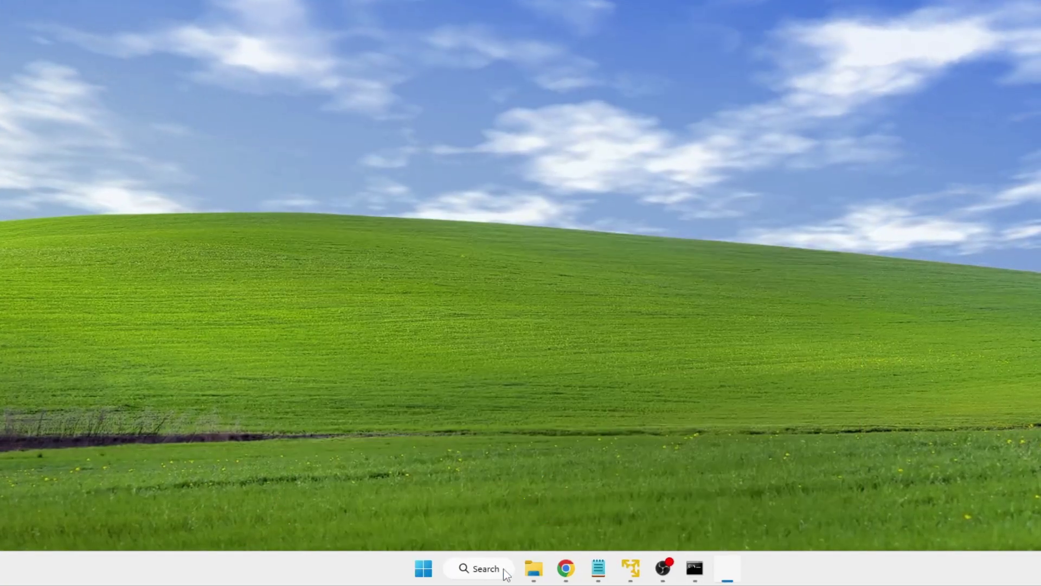
key(alt+space)
key(m)
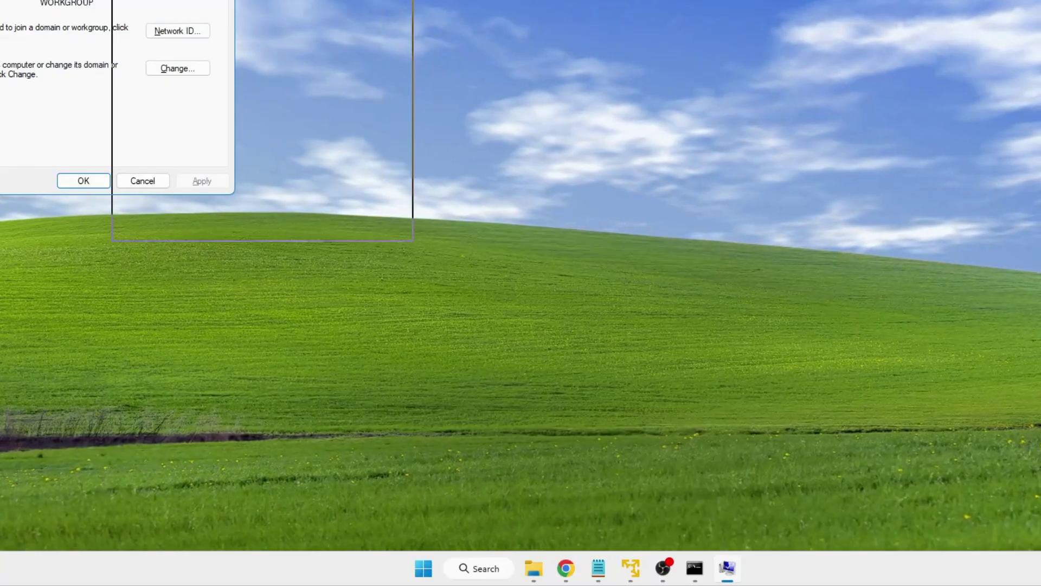
click(530, 20)
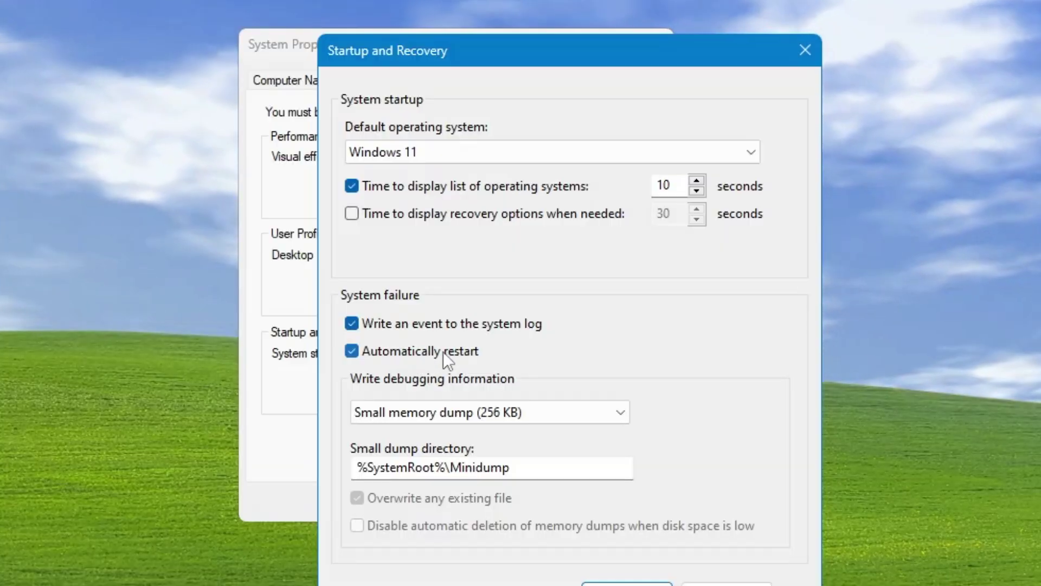
Step: Uncheck 'Automatically restart' under Startup and Recovery and confirm with OK twice
click(351, 351)
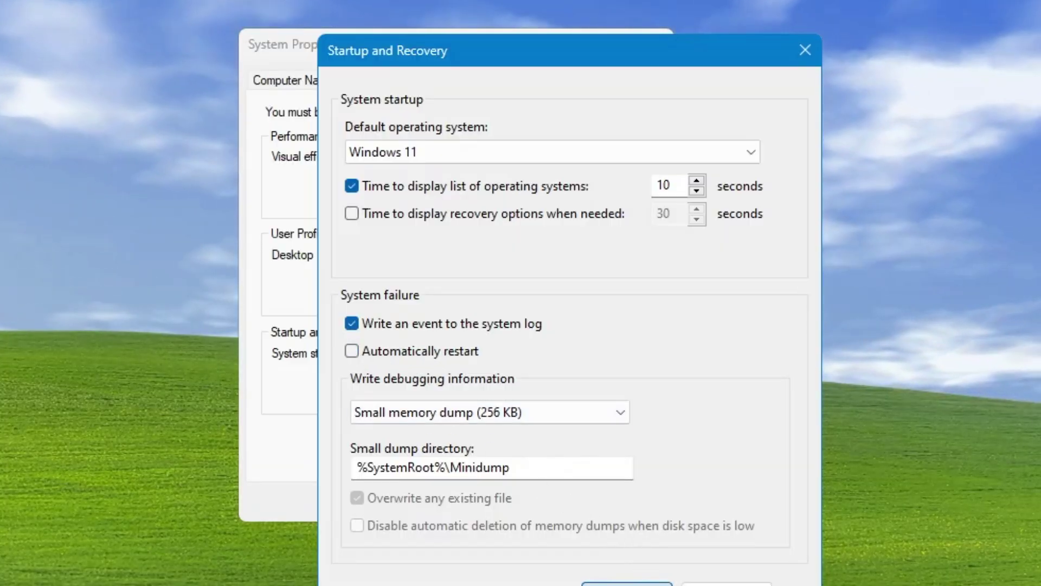
click(581, 440)
click(503, 397)
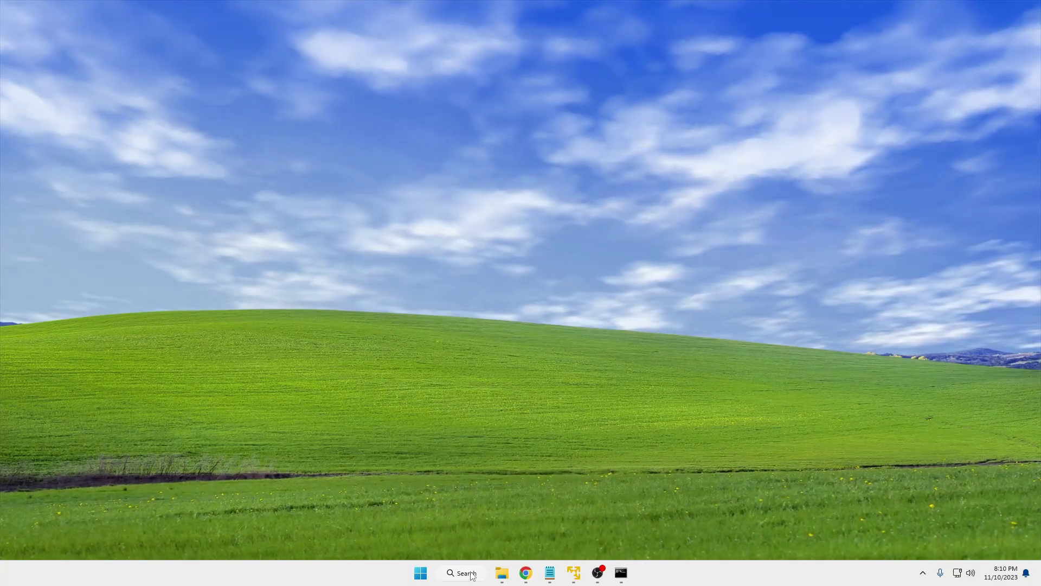
Step: Reach the power-button settings in Power Options and unlock the unavailable shutdown settings
click(471, 573)
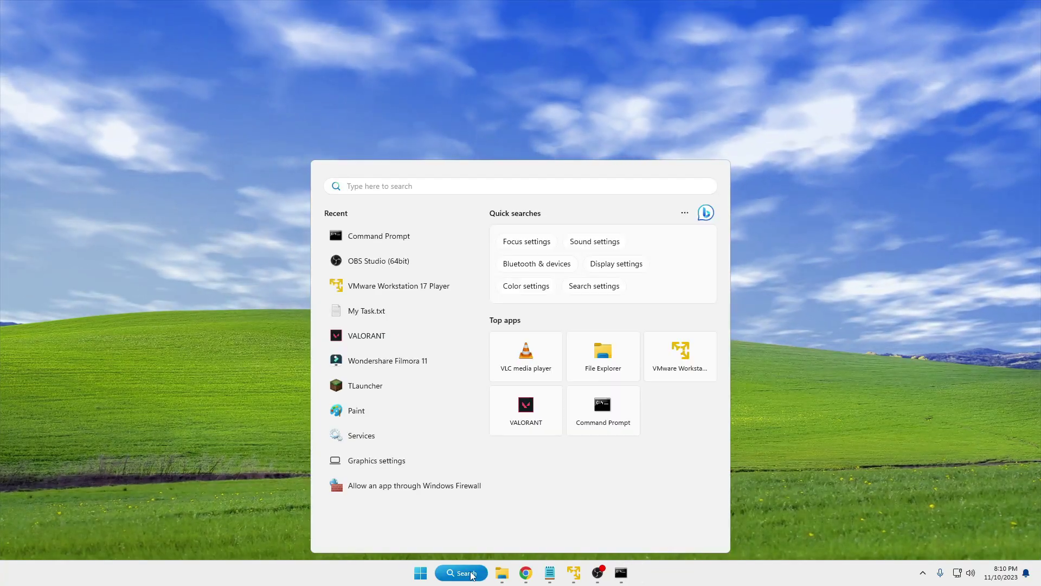
text(powercfg)
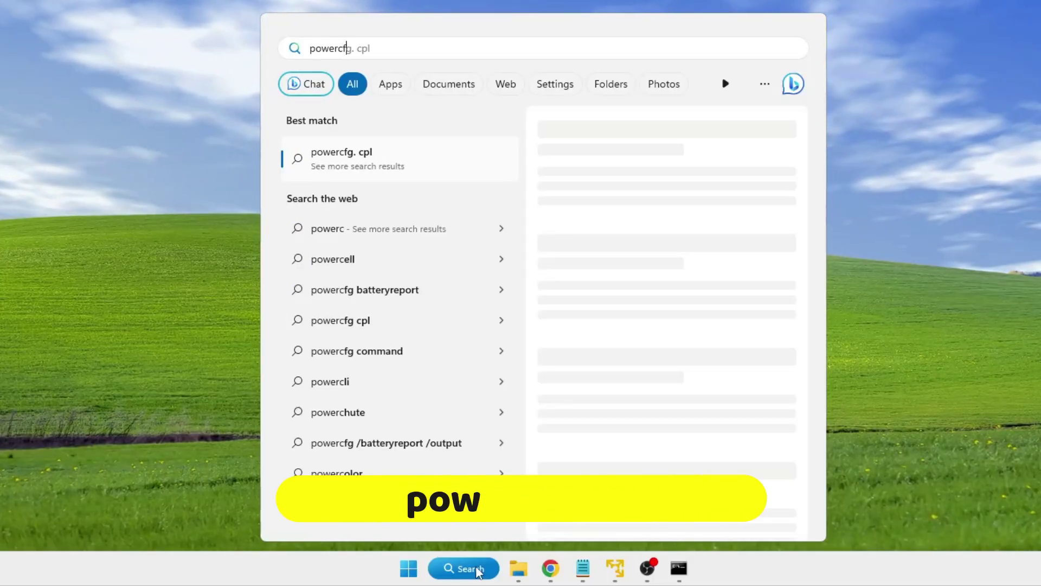
text(.cpl)
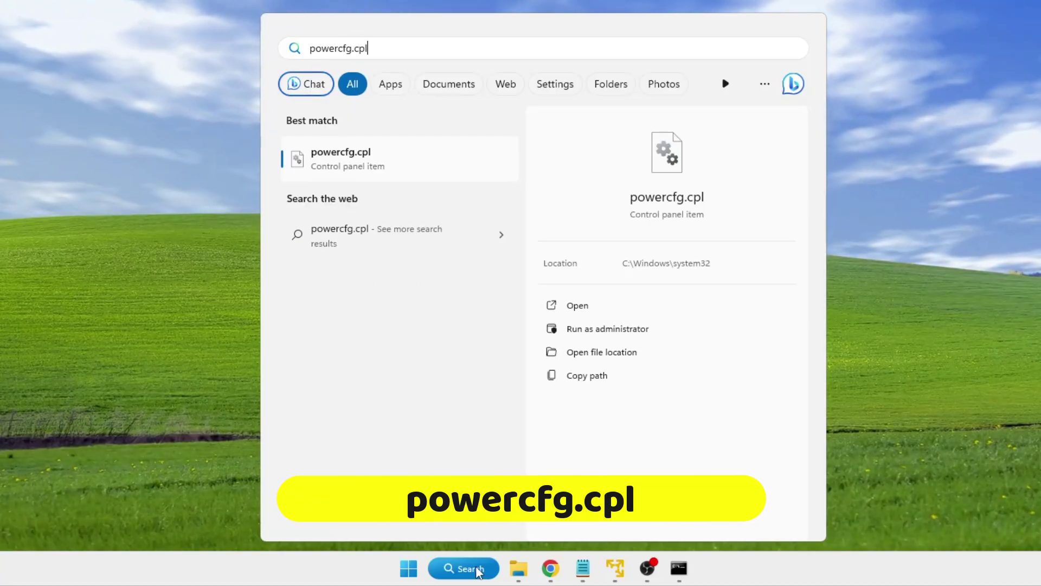
key(Return)
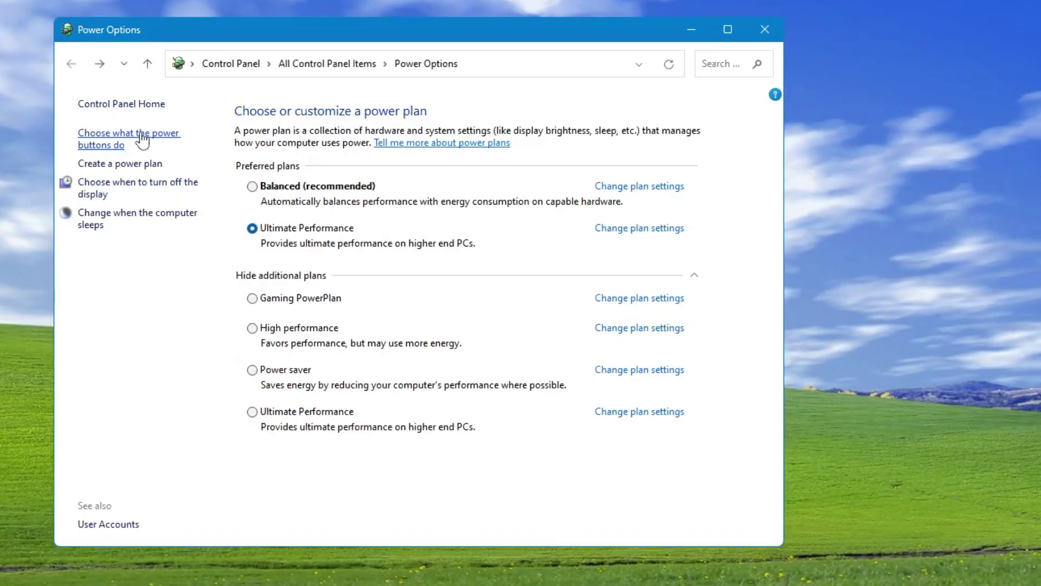
click(133, 143)
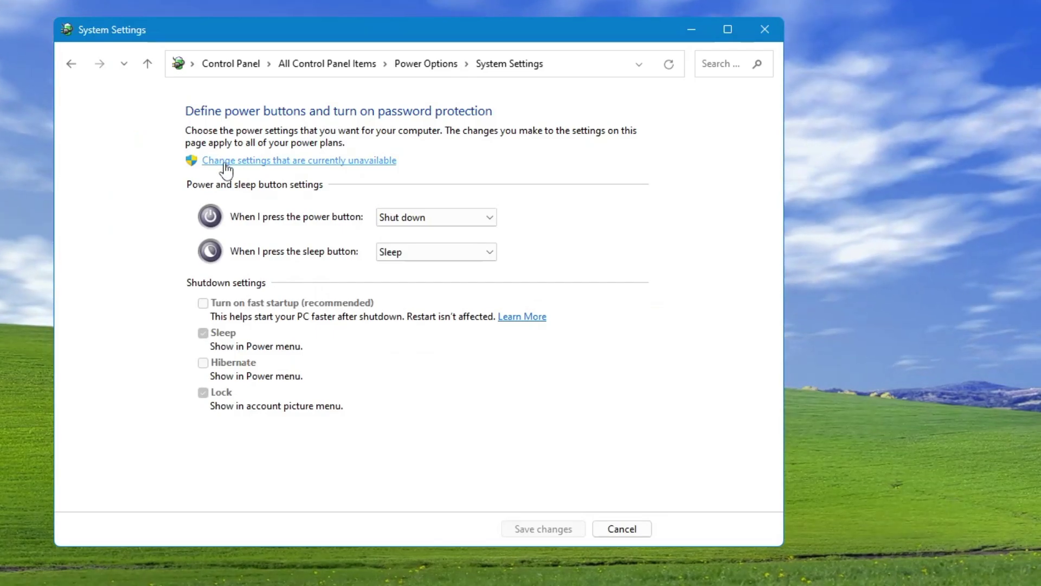
click(315, 165)
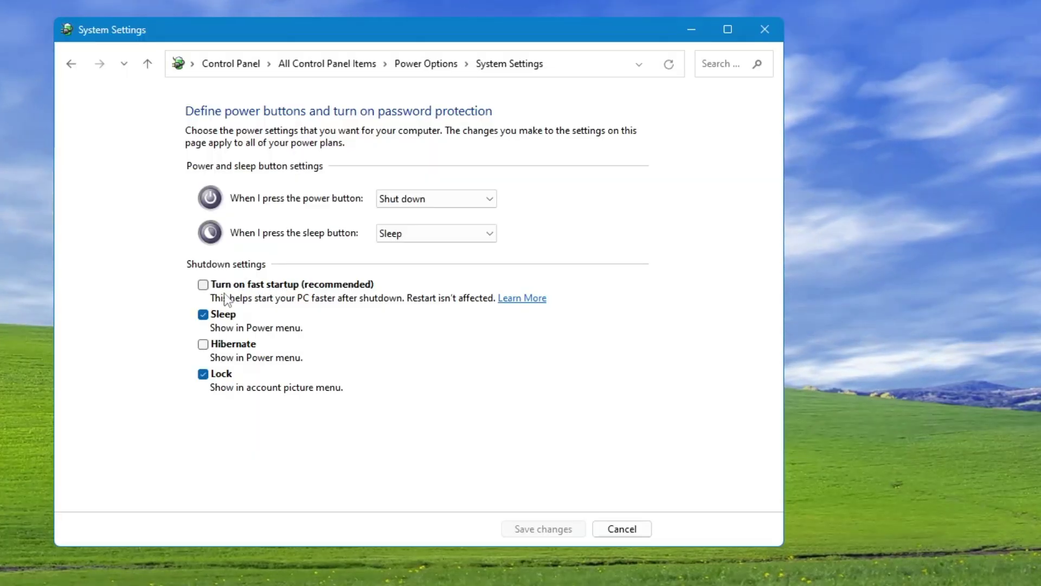
Step: Uncheck 'Turn on fast startup', save changes and close Power Options
click(203, 284)
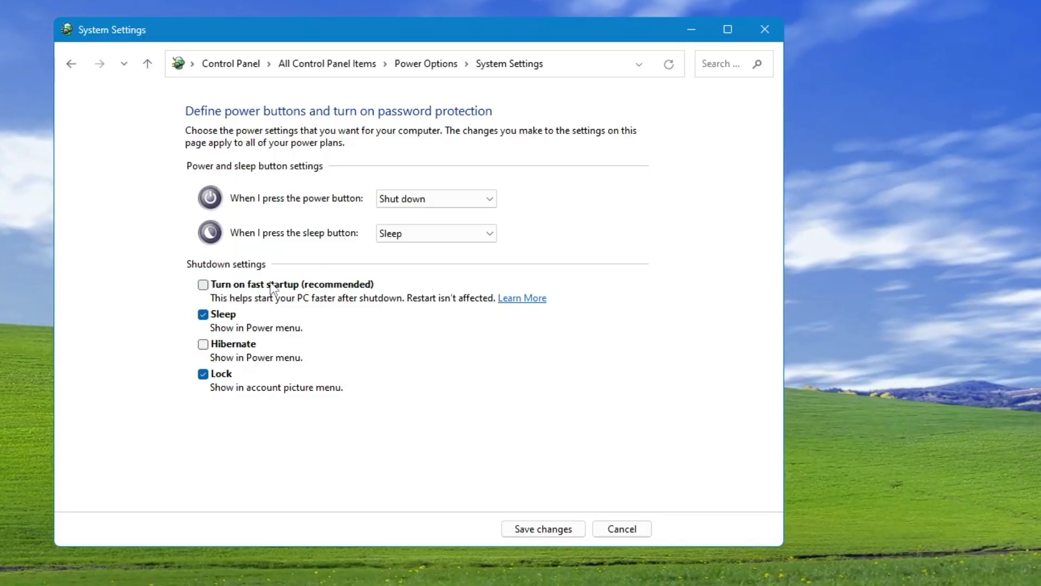
click(547, 531)
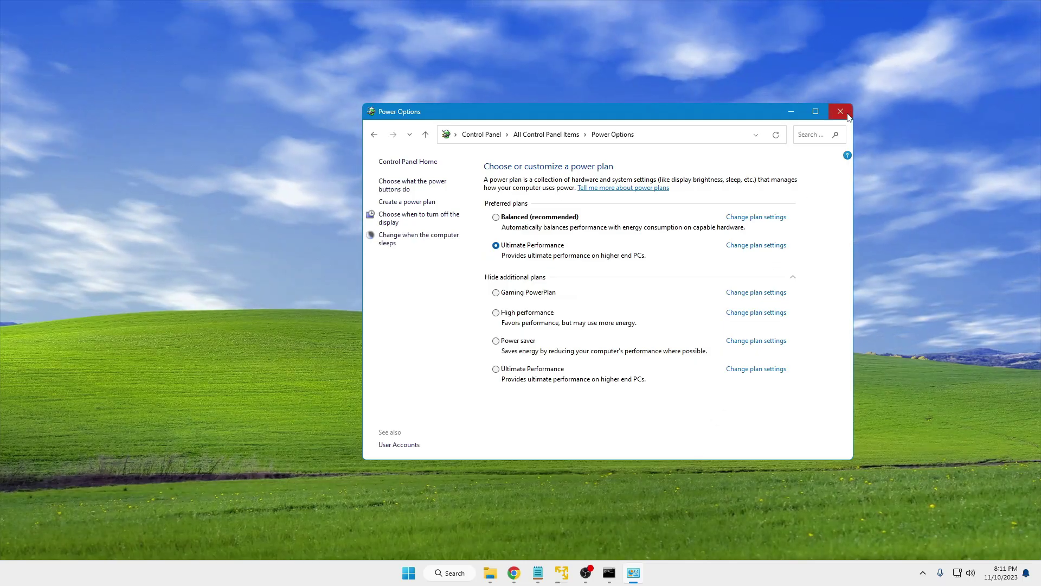
click(846, 116)
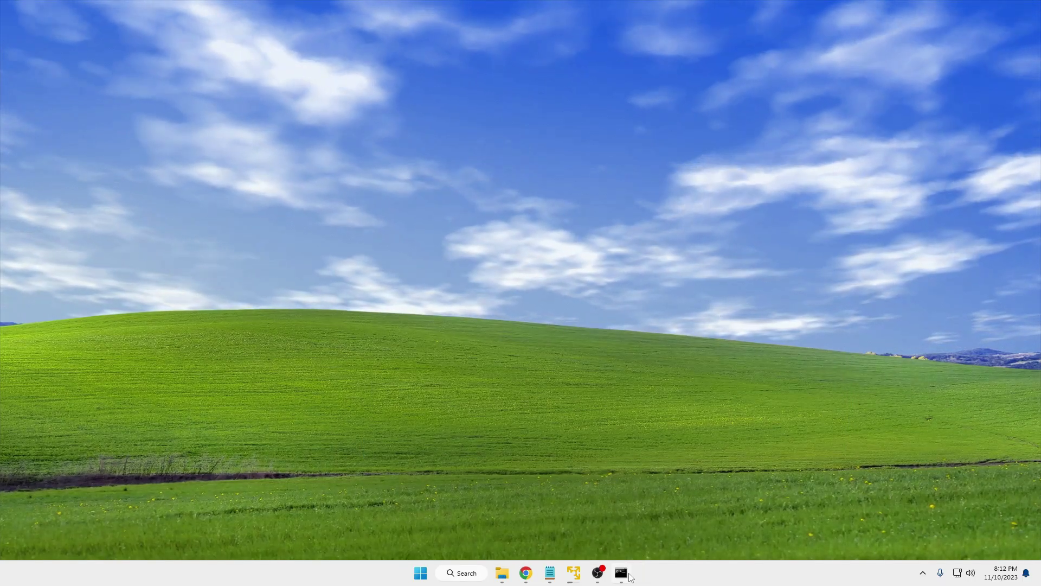
Step: Restore Command Prompt, run sfc /scannow and minimise it again
click(624, 575)
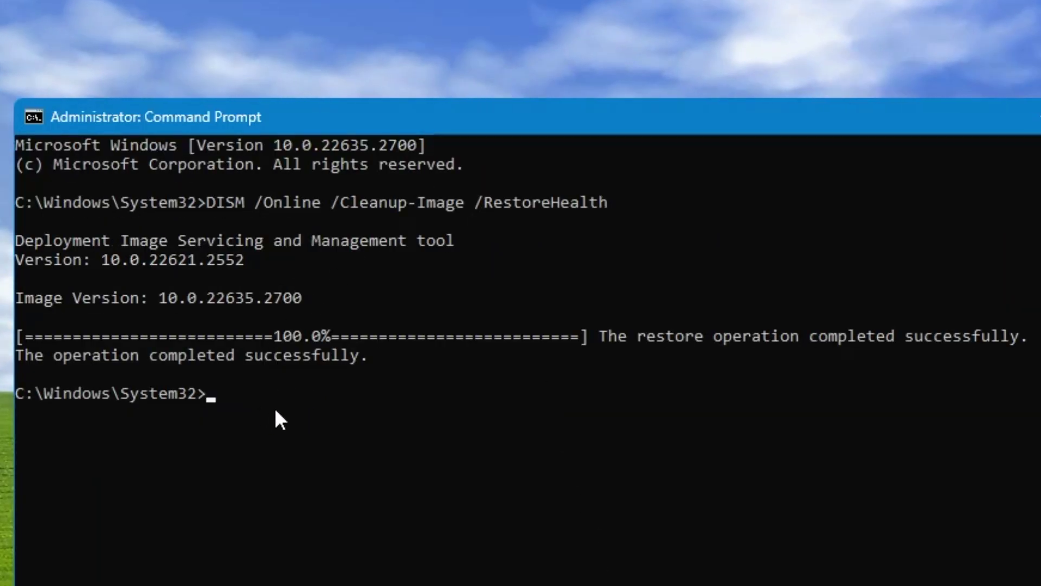
text(sfc )
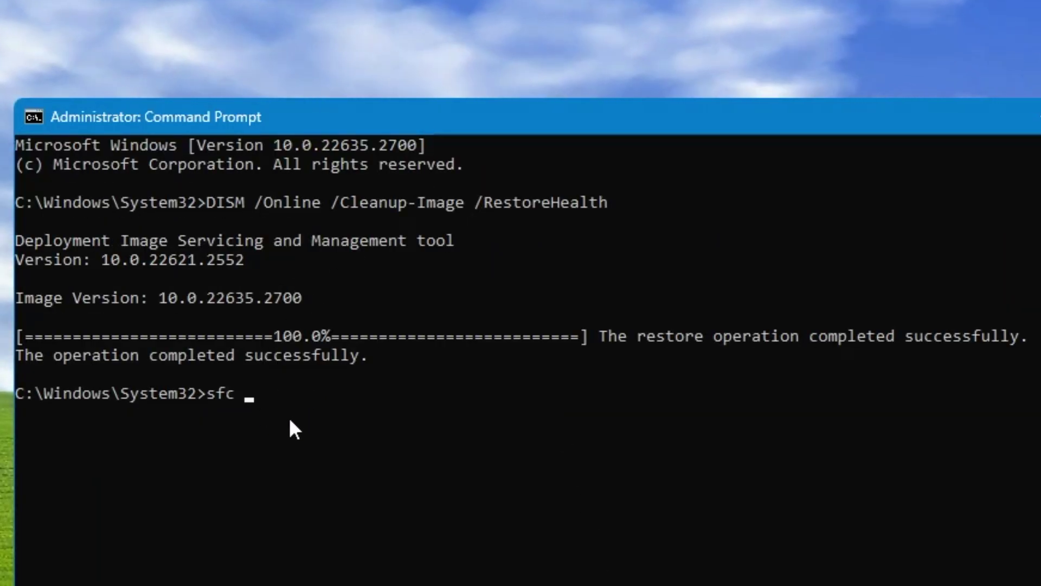
text(/)
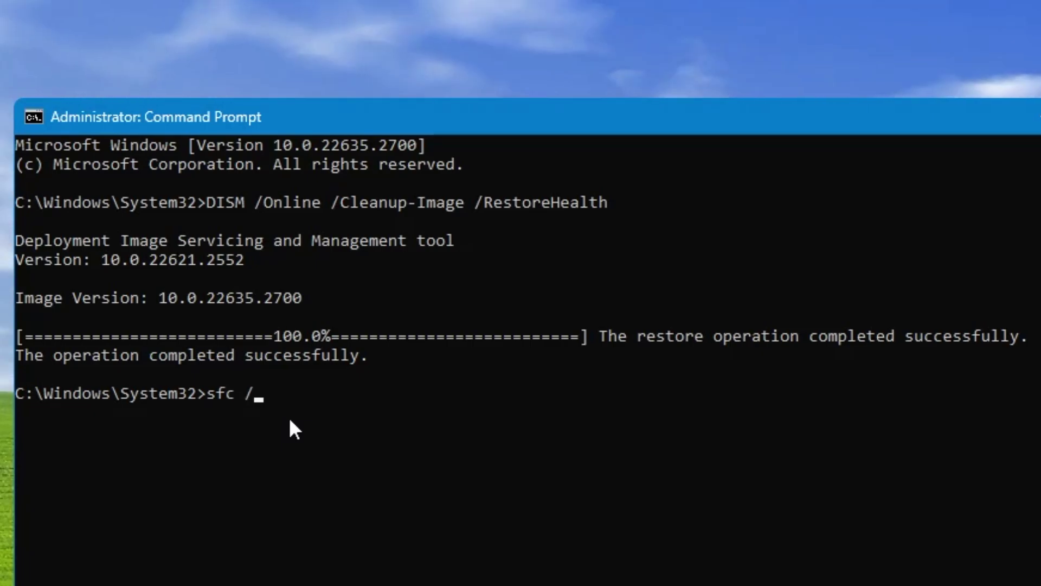
text(scannow)
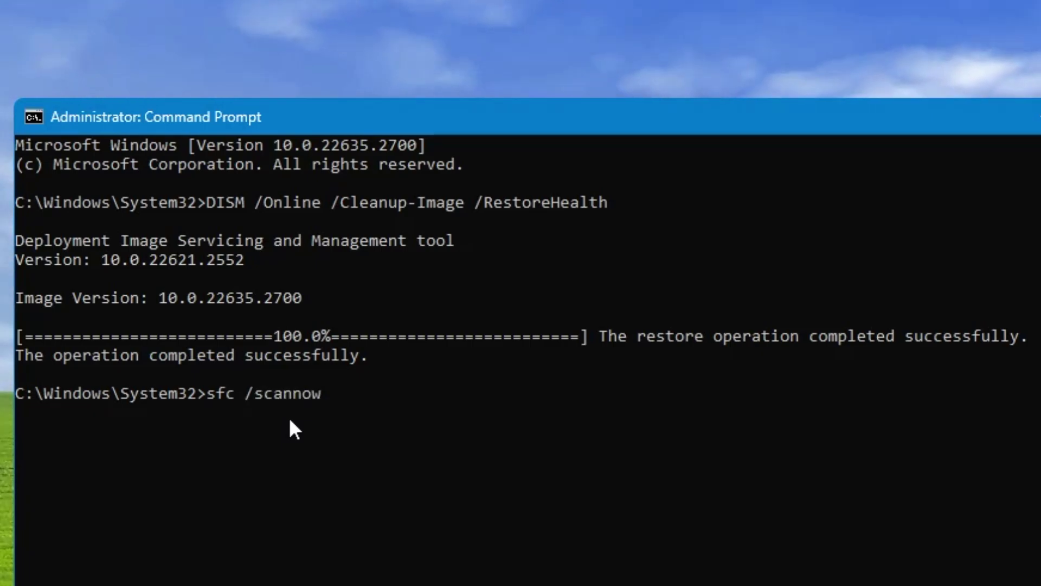
key(Return)
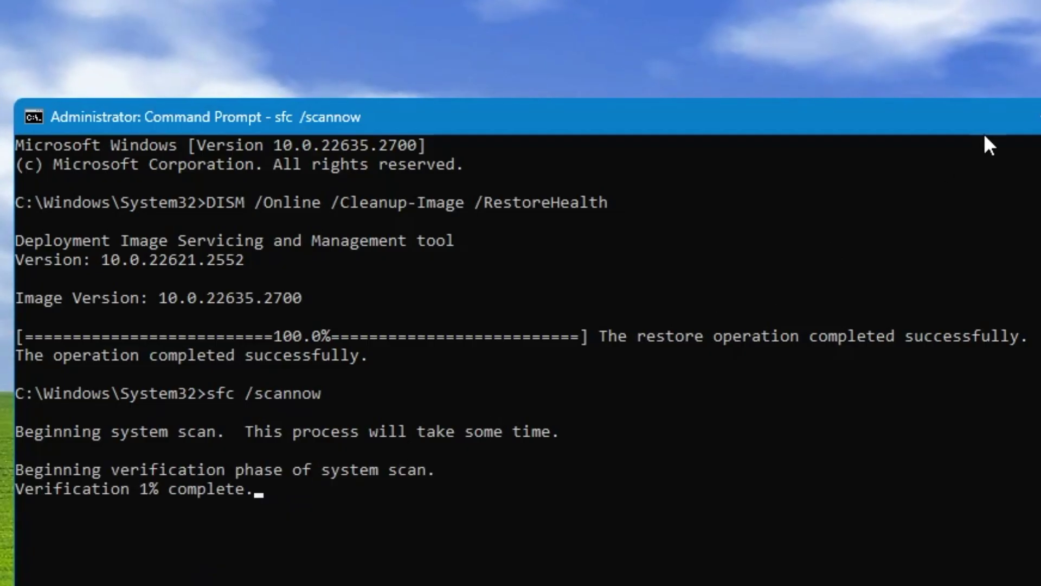
click(790, 183)
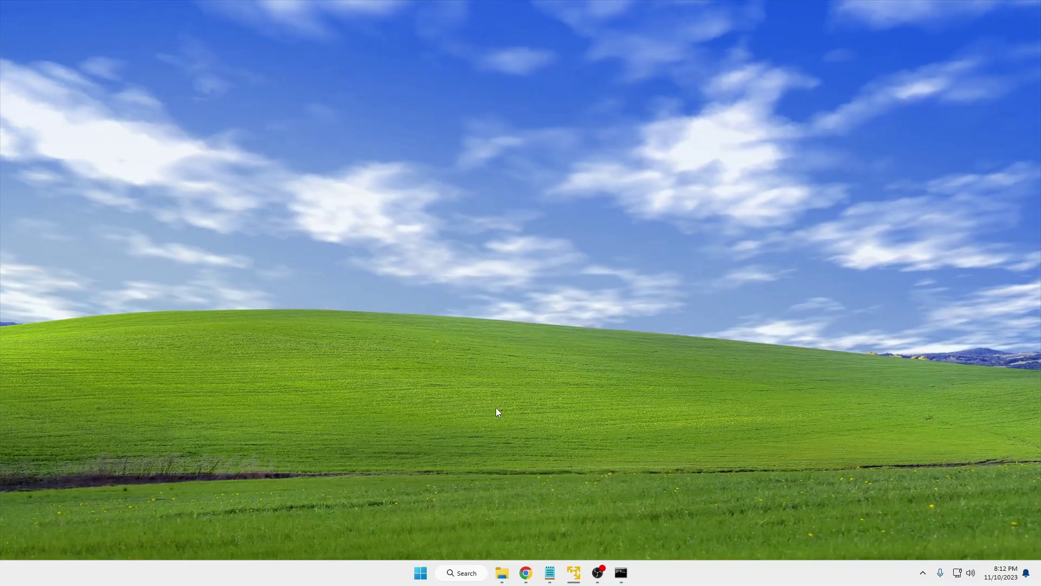
Step: Reach Windows Update in Settings from search and run Check for updates
click(463, 573)
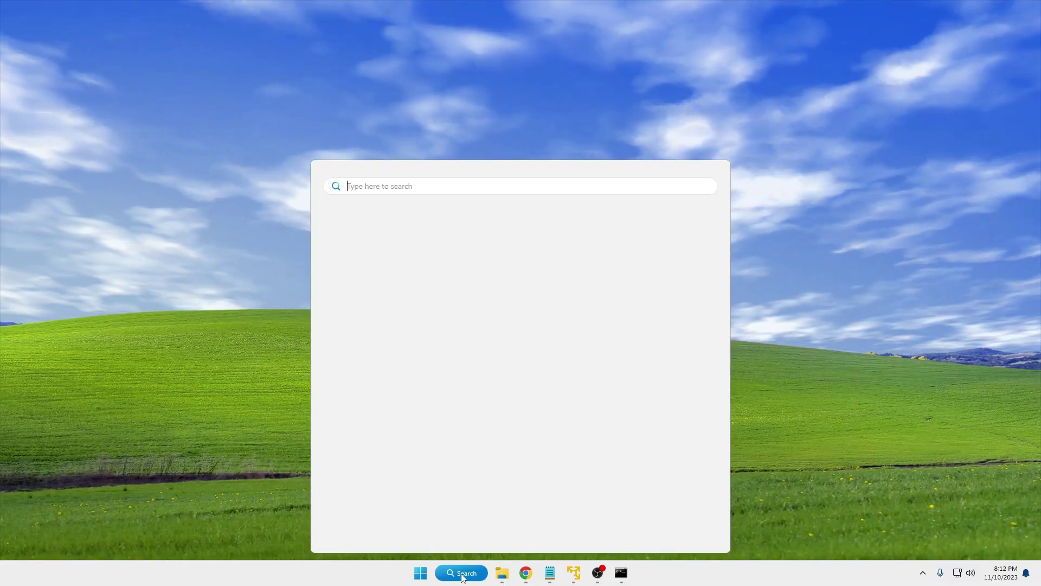
text(update)
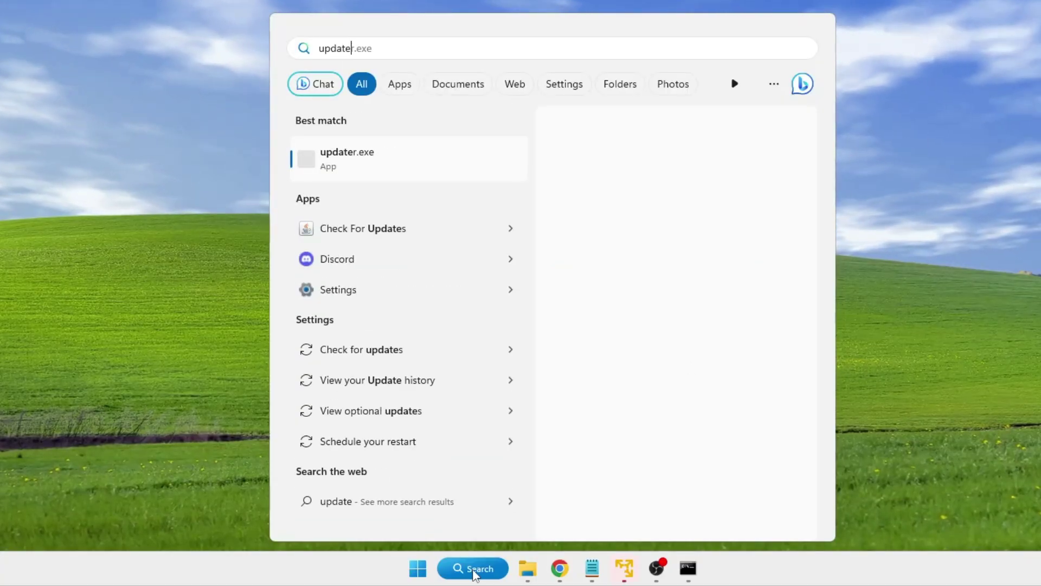
text(r)
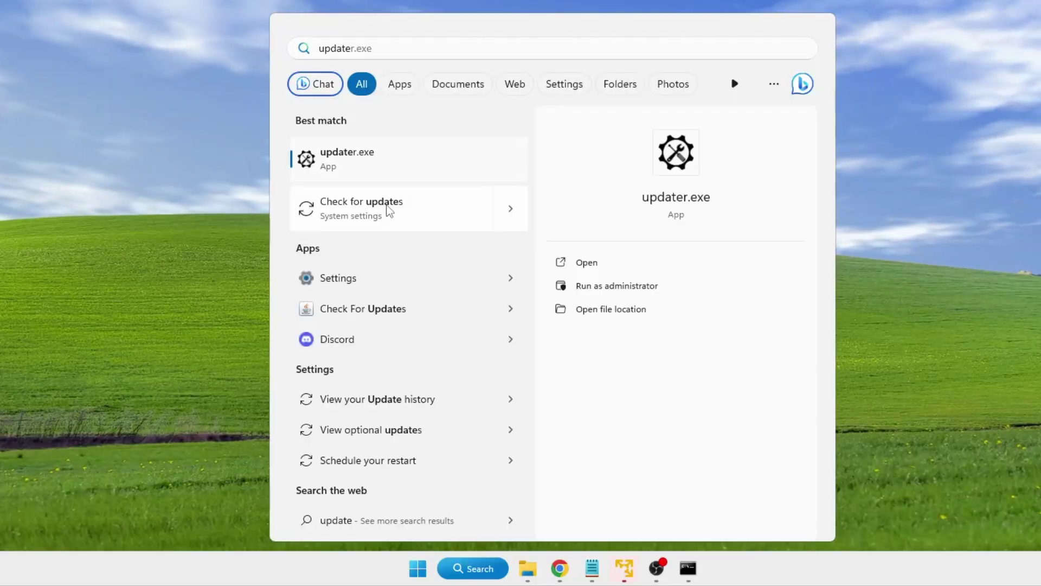
click(387, 210)
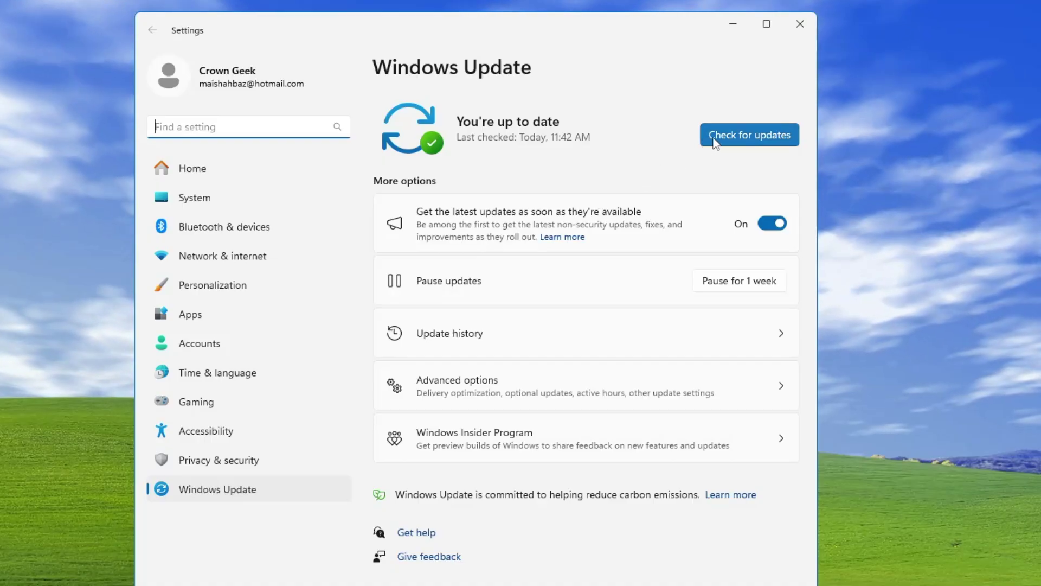
click(714, 140)
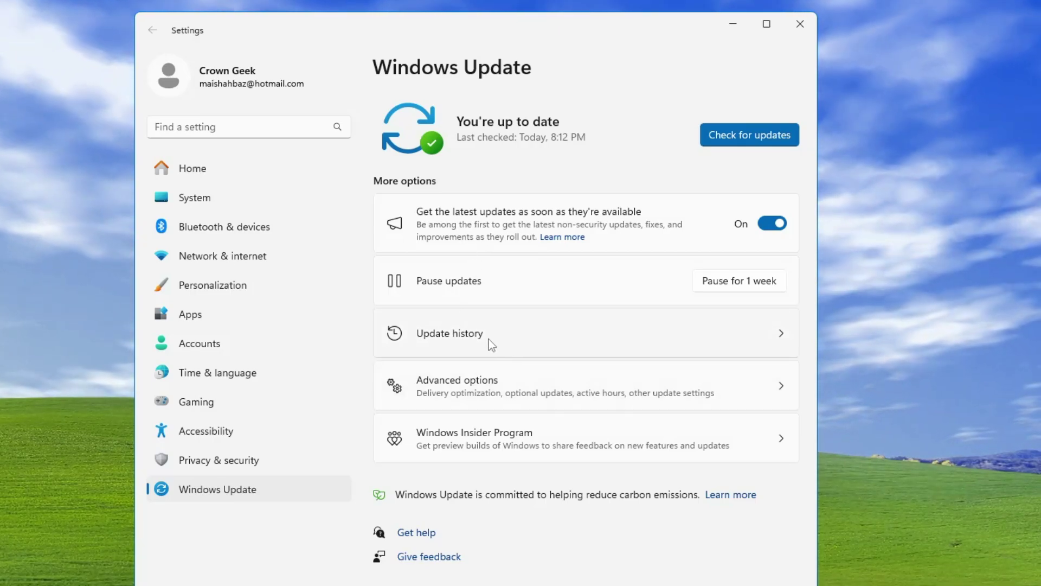
Step: From Update history, scroll to Related settings and bring up the Uninstall updates list
click(489, 339)
scroll(489, 339, down, 5)
scroll(481, 312, down, 4)
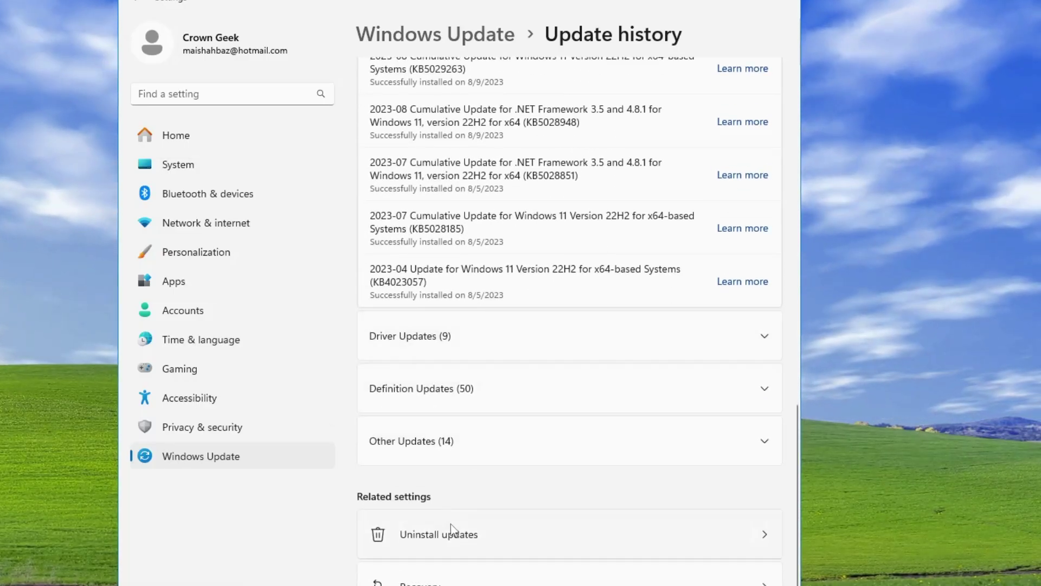
click(464, 534)
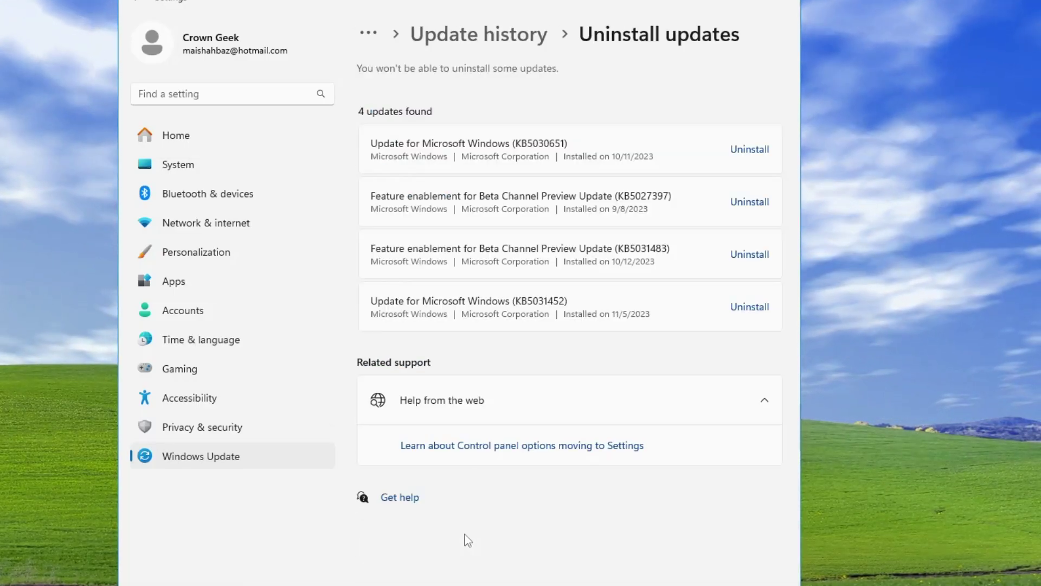